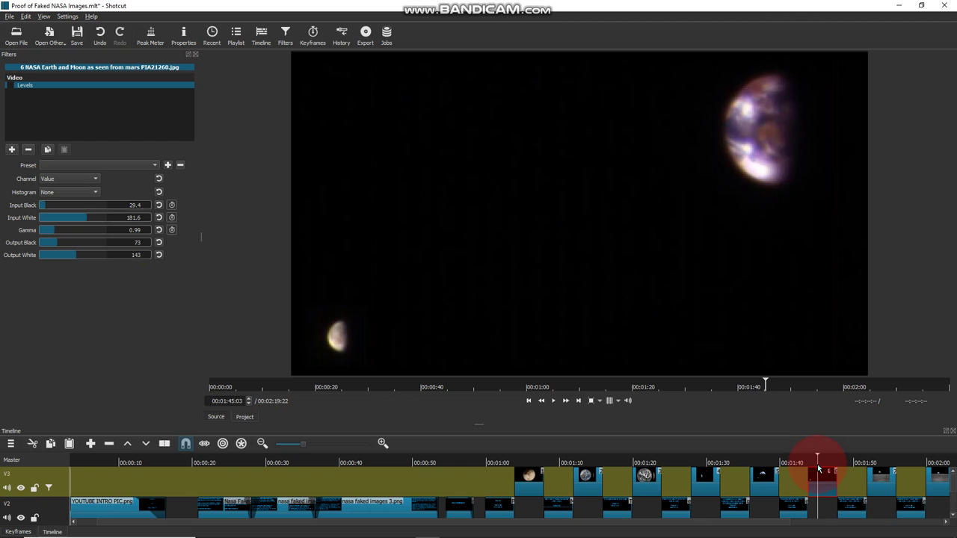
Step: Review the Levels settings on the Earth-and-Moon and Apollo 11 image clips
{"action": "left_click", "coordinate": [591, 401]}
{"action": "left_click", "coordinate": [18, 86]}
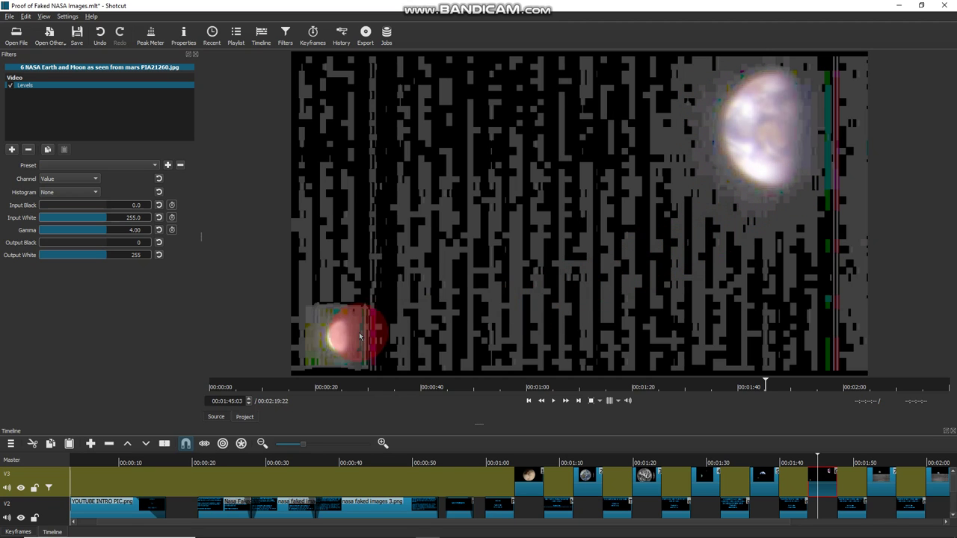
{"action": "left_click", "coordinate": [876, 461]}
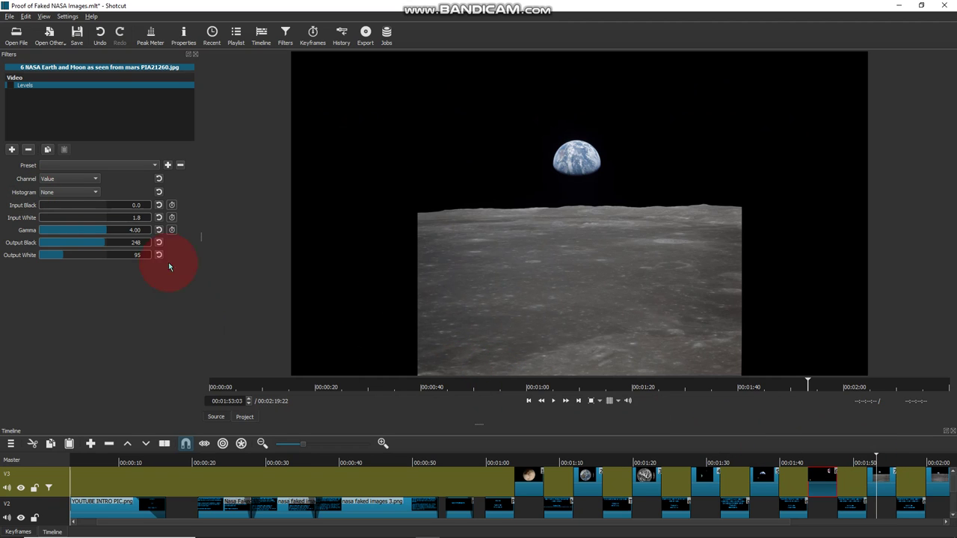
{"action": "left_click", "coordinate": [876, 483]}
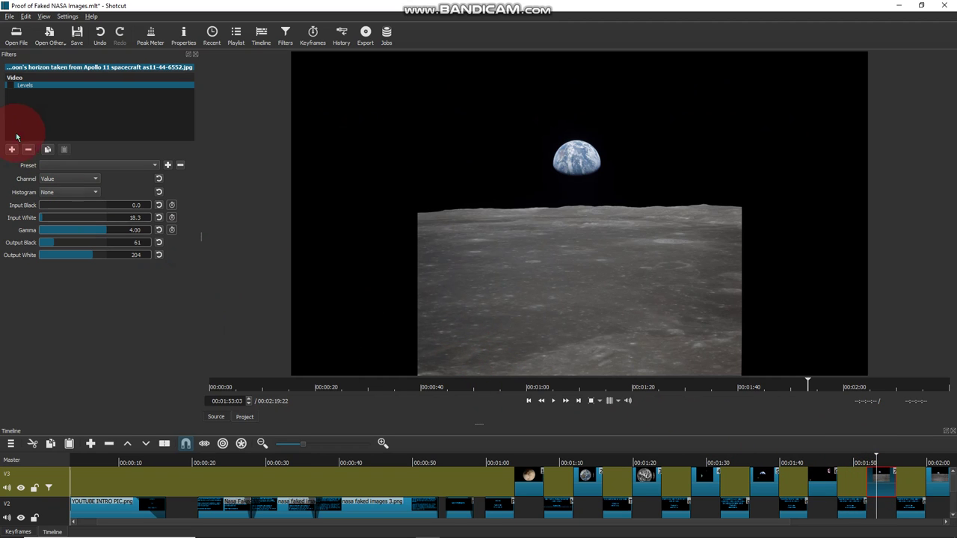
Step: Select the moons-comparison clip, check its NASA source page, and remove its Levels filter
{"action": "left_click", "coordinate": [44, 341]}
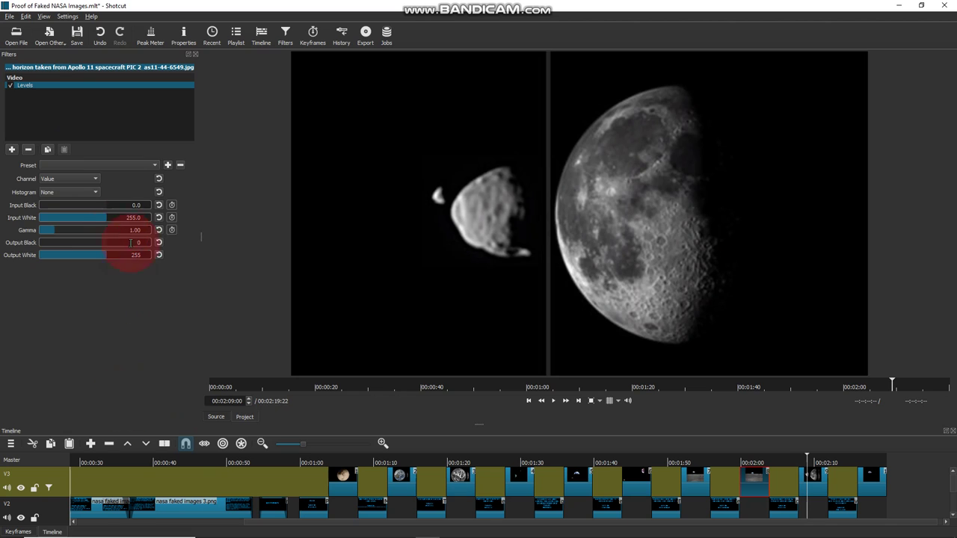
{"action": "left_click", "coordinate": [368, 531]}
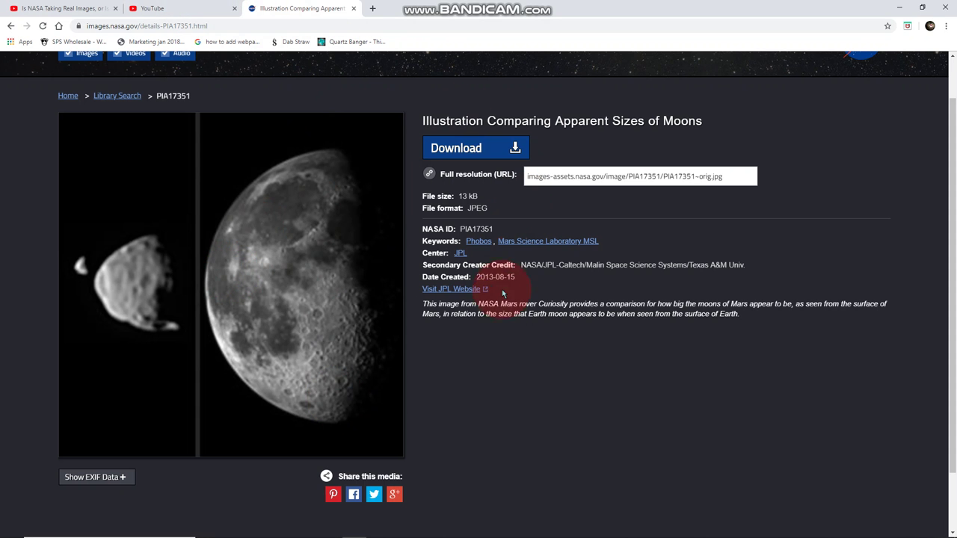
{"action": "key", "text": "alt+Tab"}
{"action": "left_click", "coordinate": [28, 150]}
Step: Open the available video filters list and scroll down until Levels appears
{"action": "left_click", "coordinate": [12, 149]}
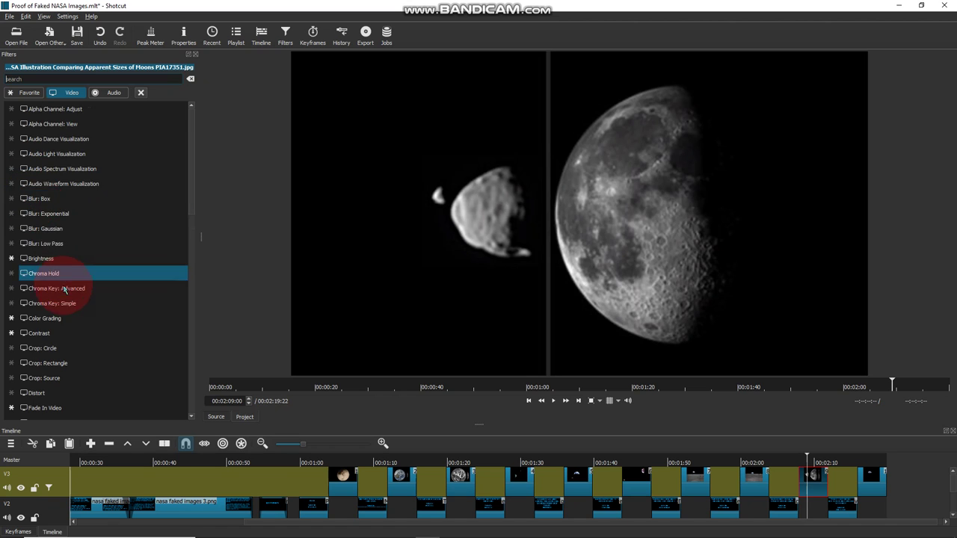
{"action": "scroll", "coordinate": [44, 314], "scroll_direction": "down", "scroll_amount": 5}
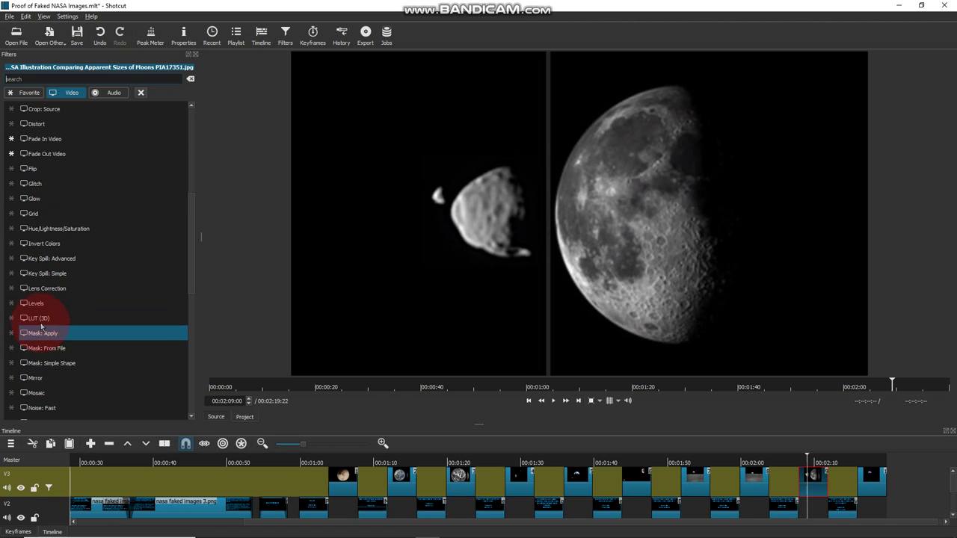